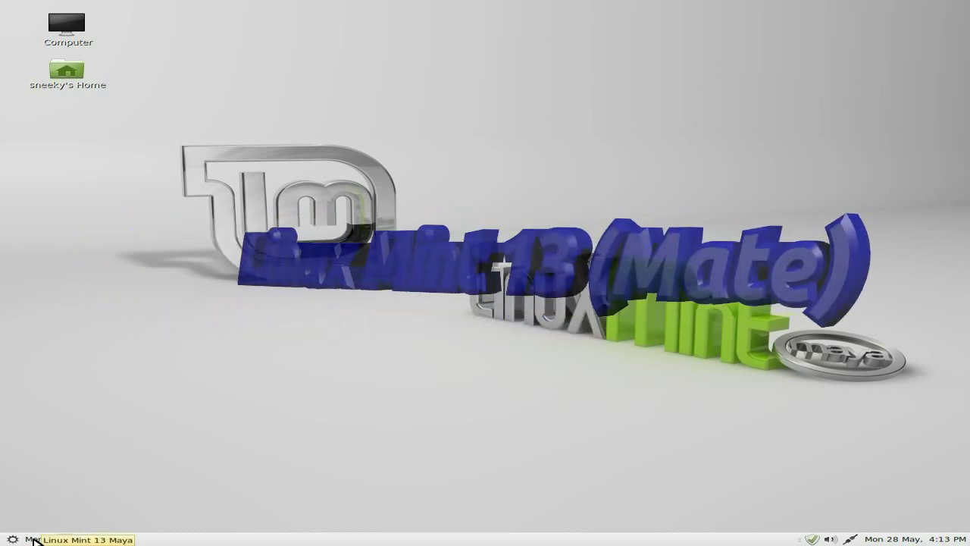
Step: Open the Mint main menu showing Places, System and the full Applications list
click(34, 540)
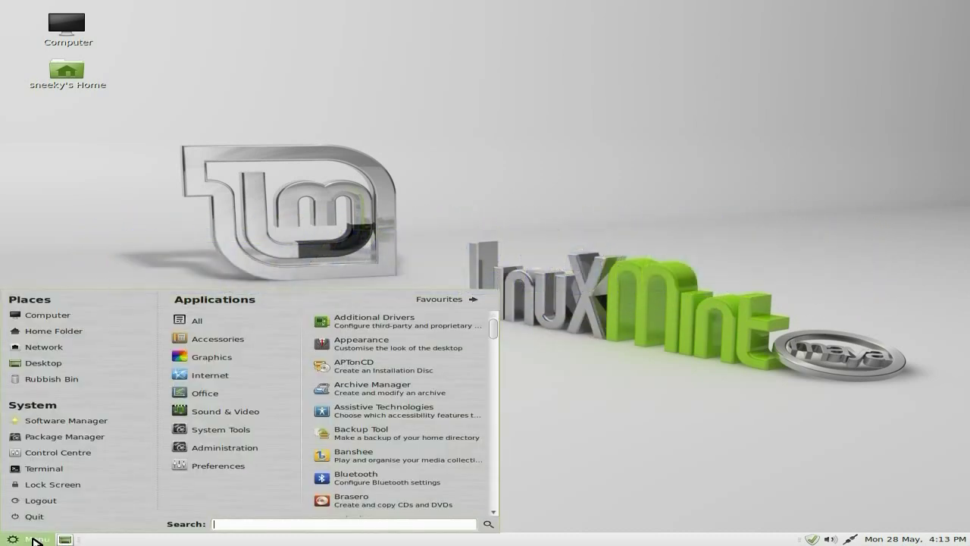
click(258, 215)
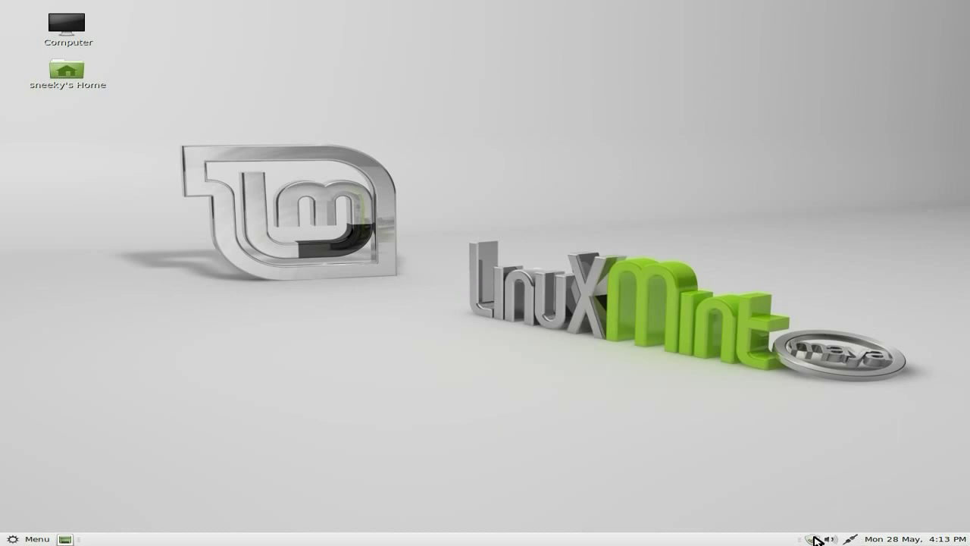
mouse_move(813, 540)
click(27, 540)
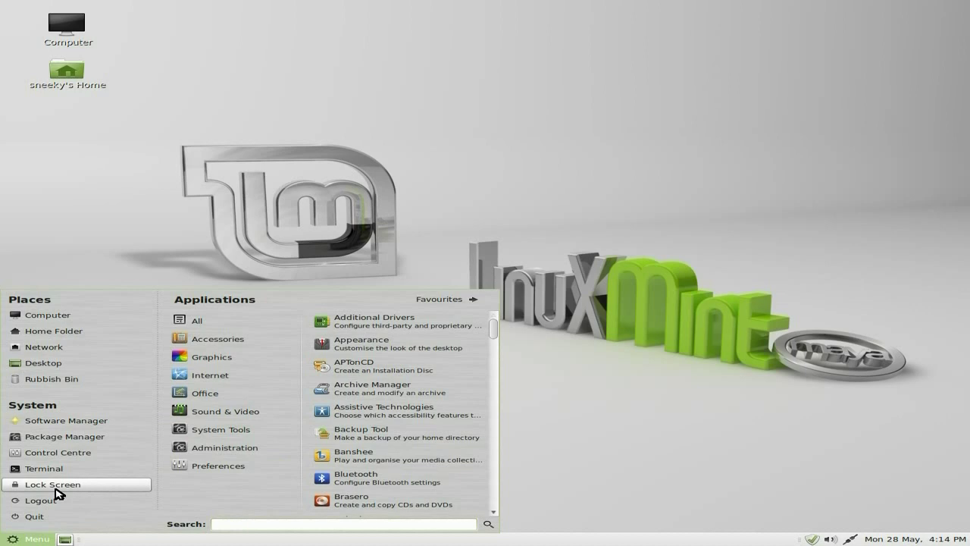
click(66, 454)
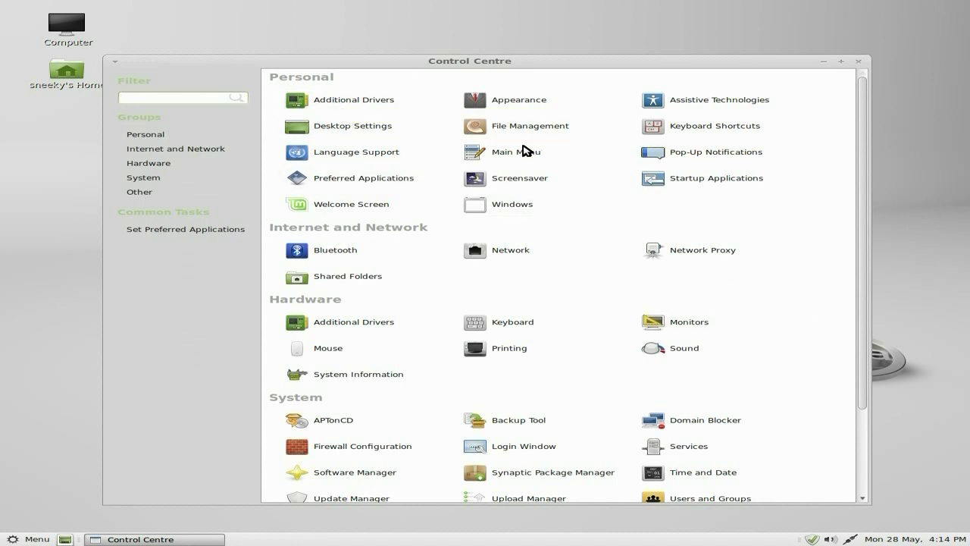
scroll(773, 279, down, 3)
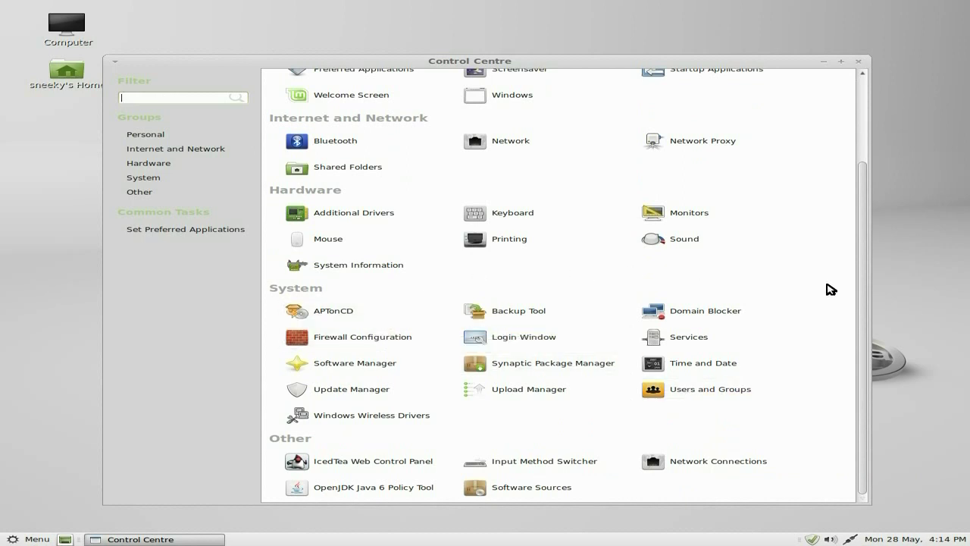
scroll(831, 292, up, 3)
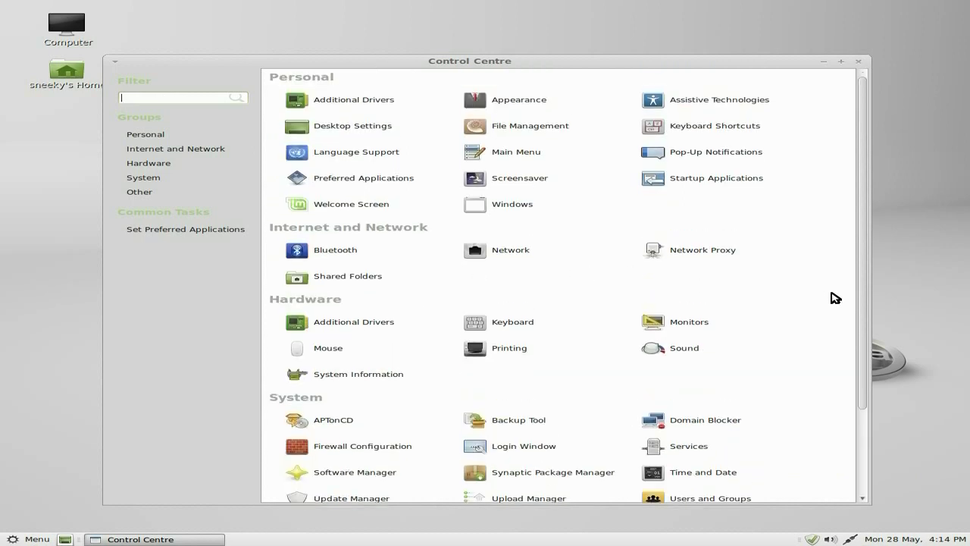
click(859, 61)
Step: Drag the Web Browser favourite onto the desktop as a Firefox launcher and start Firefox from it
click(33, 539)
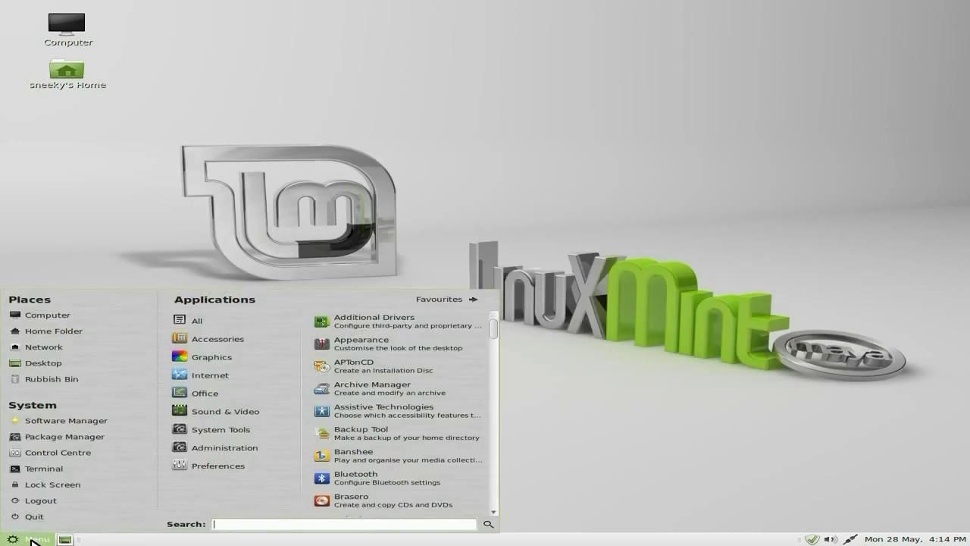
click(429, 300)
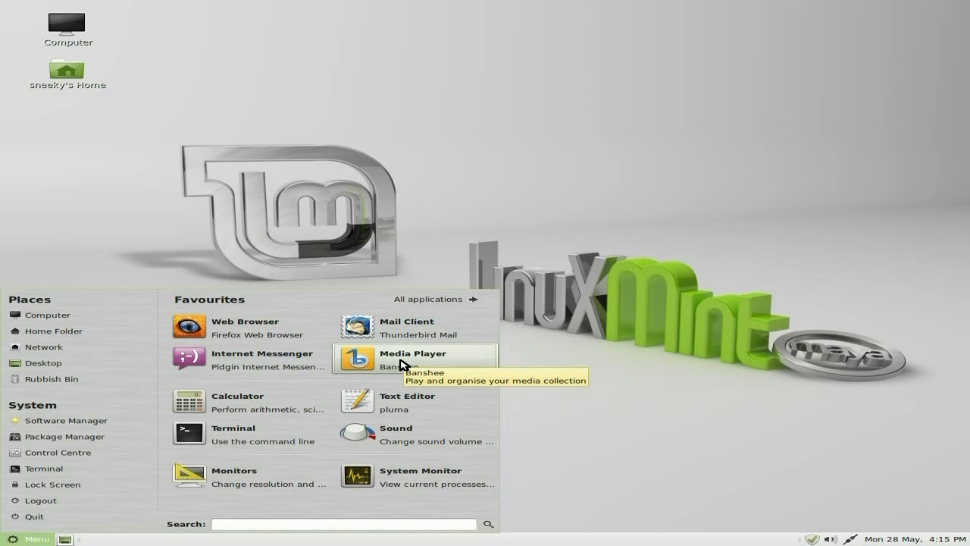
click(195, 332)
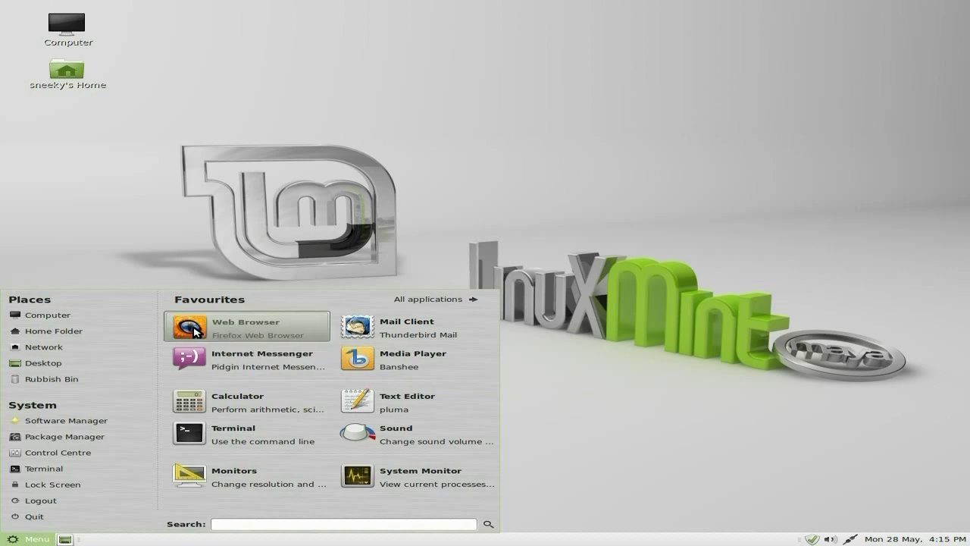
drag(102, 214, 109, 144)
click(249, 161)
click(304, 193)
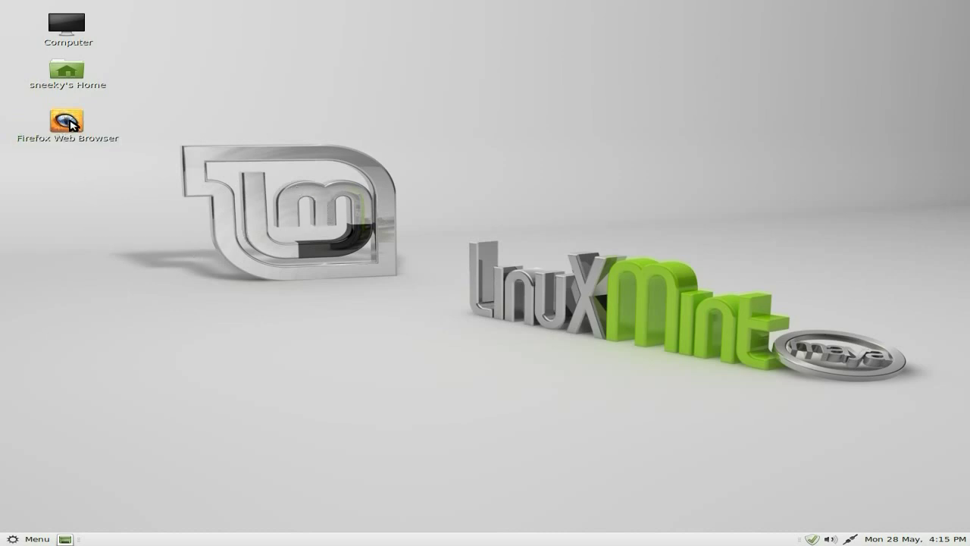
double_click(70, 124)
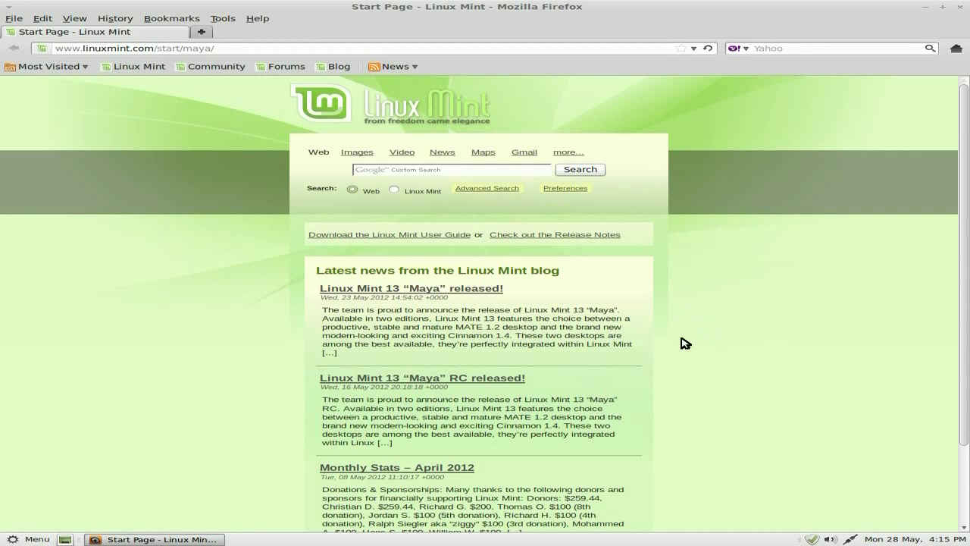
Step: Scroll through the Linux Mint start page in Firefox, then quit the browser
scroll(762, 330, down, 3)
scroll(763, 330, up, 3)
click(962, 7)
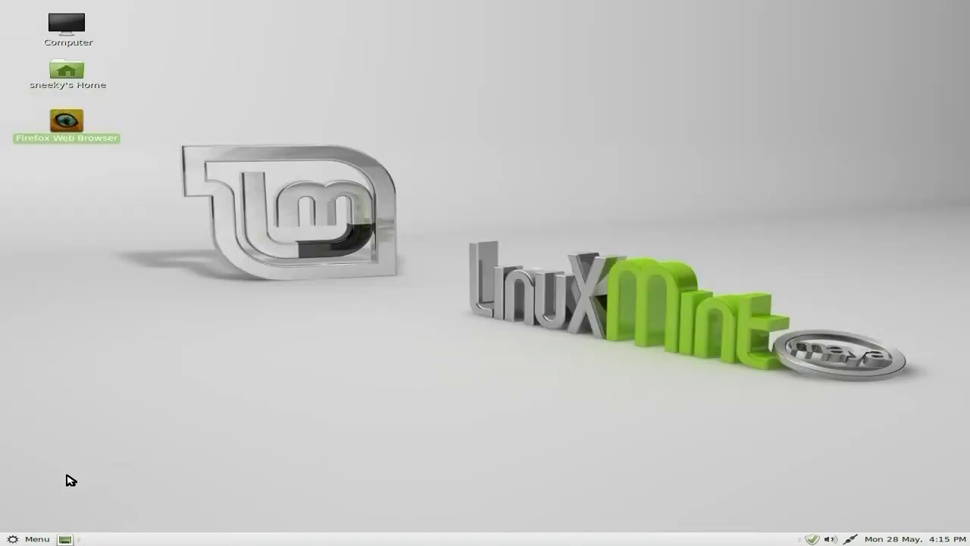
click(34, 540)
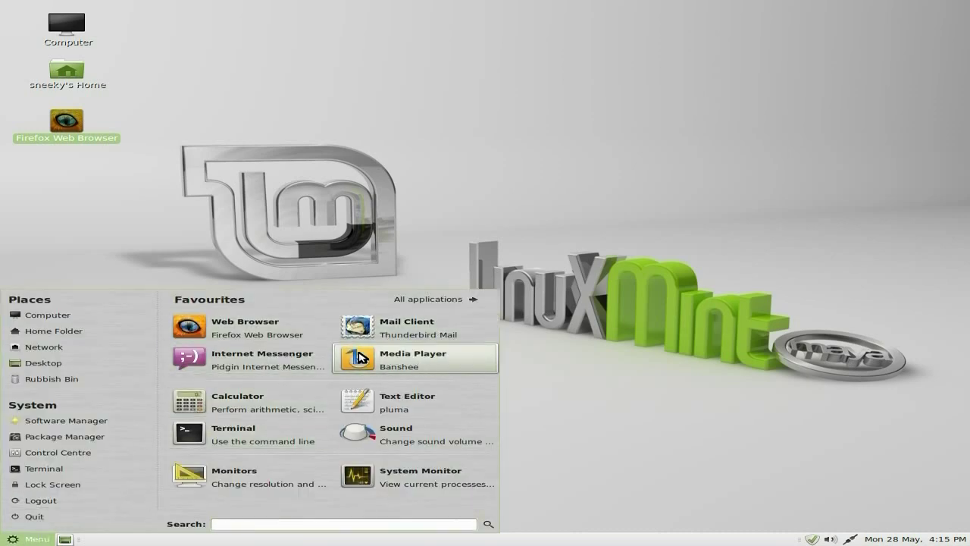
click(404, 409)
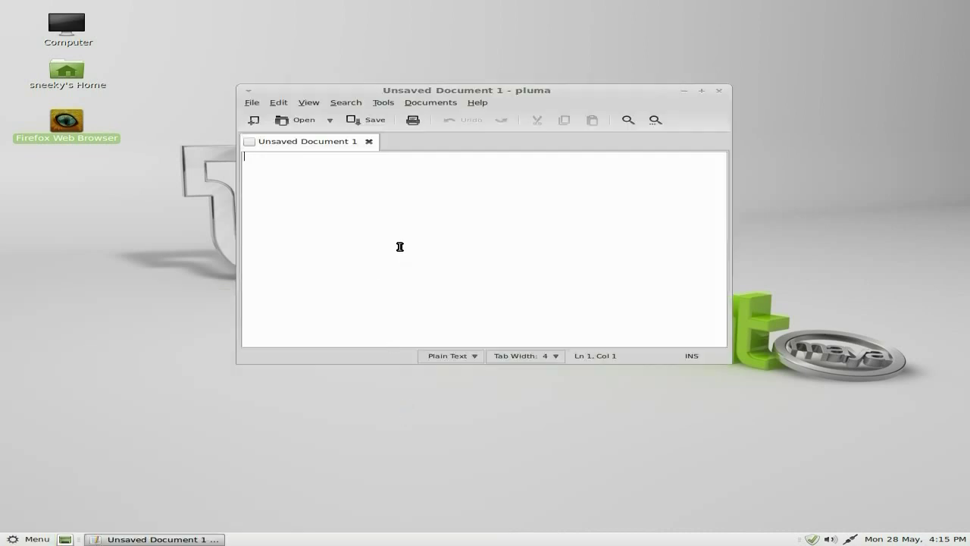
click(723, 94)
click(30, 540)
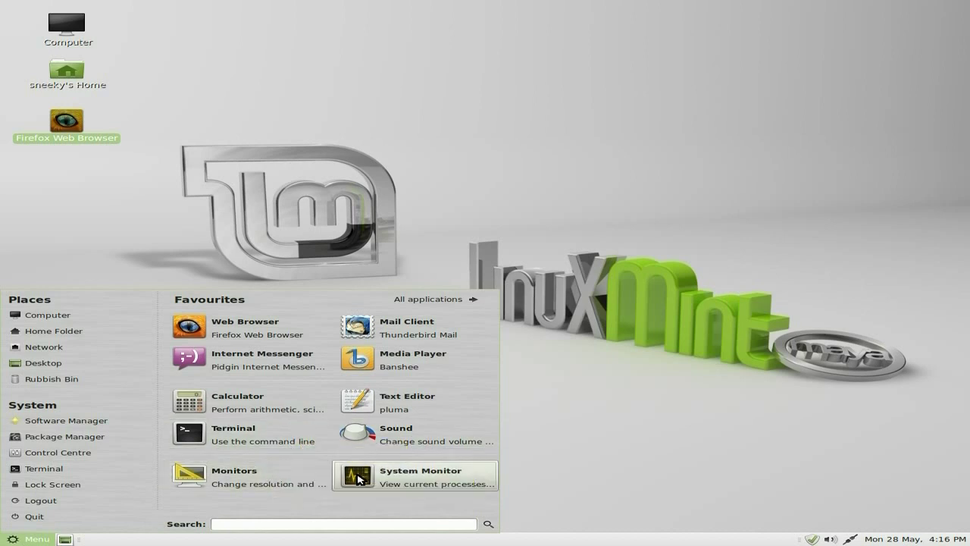
click(410, 478)
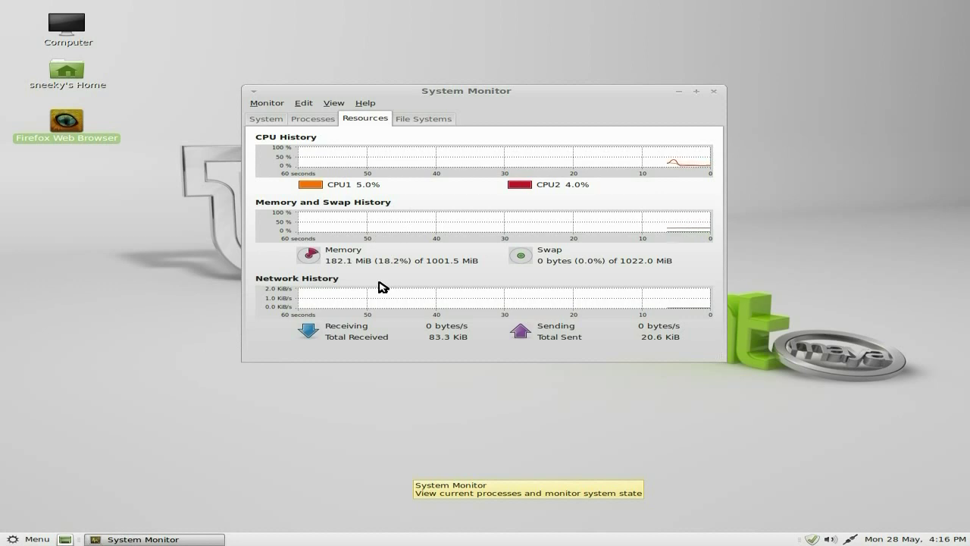
click(716, 92)
click(517, 305)
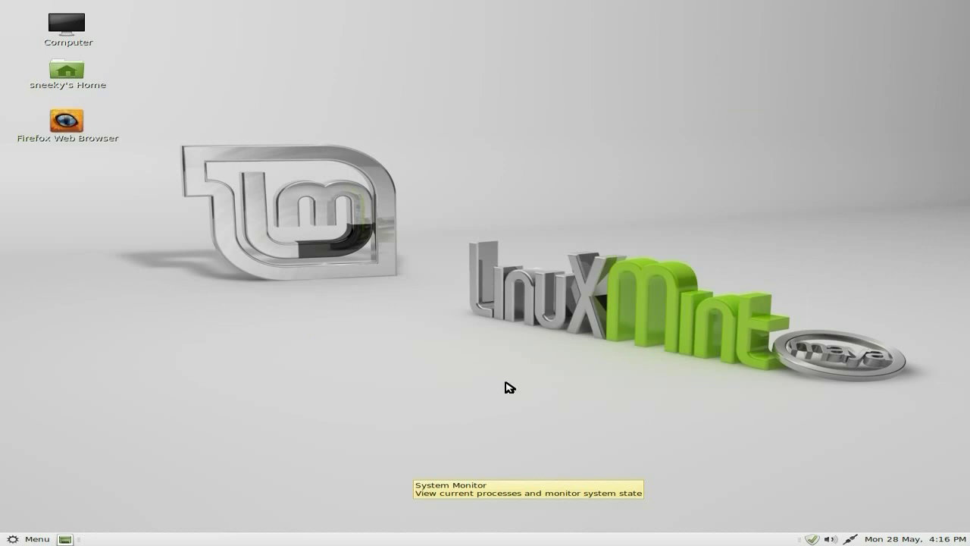
Step: Browse the main menu's application categories to Sound & Video and launch OpenShot Video Editor
click(29, 539)
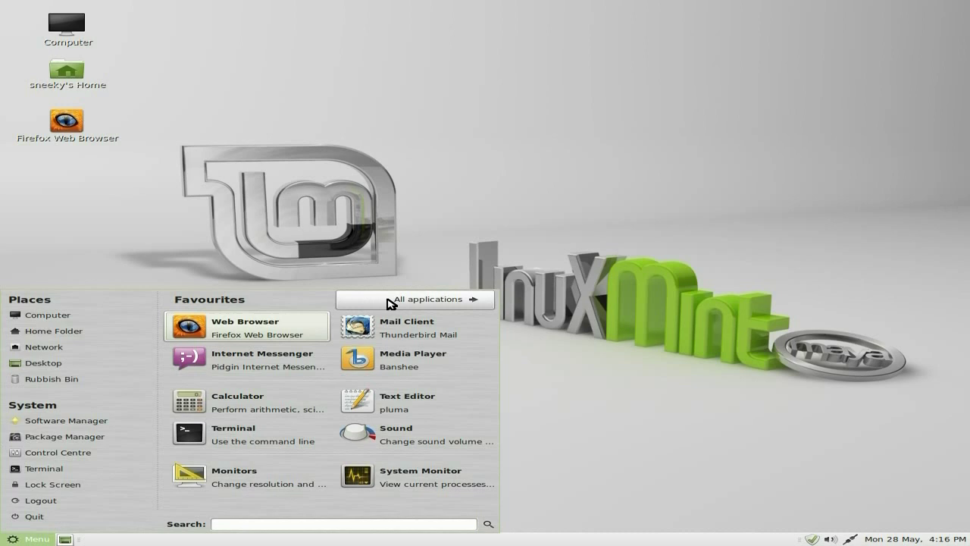
click(427, 306)
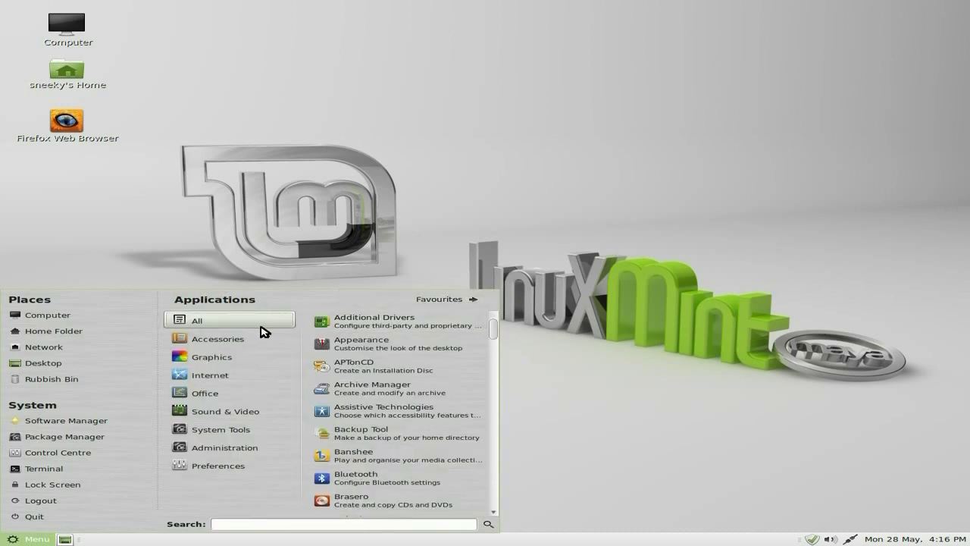
mouse_move(253, 340)
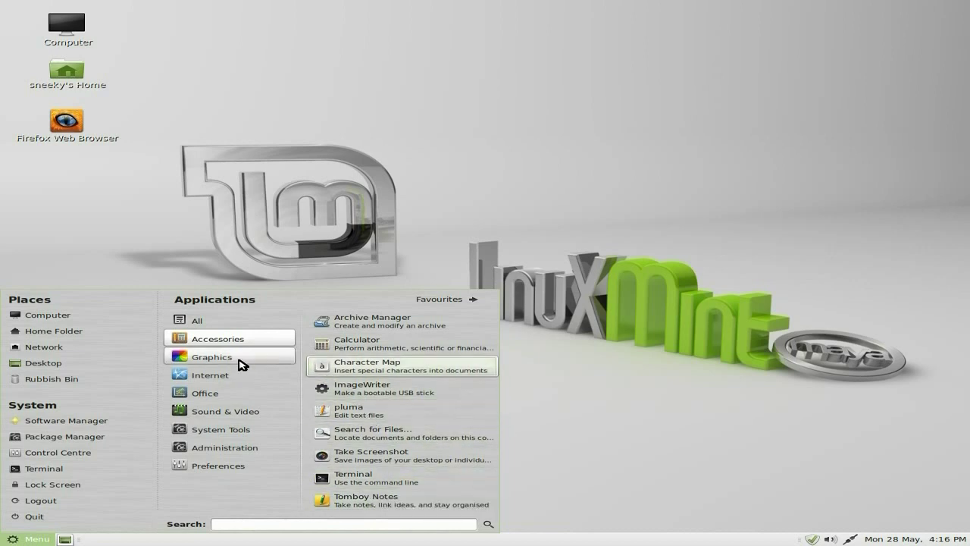
mouse_move(245, 362)
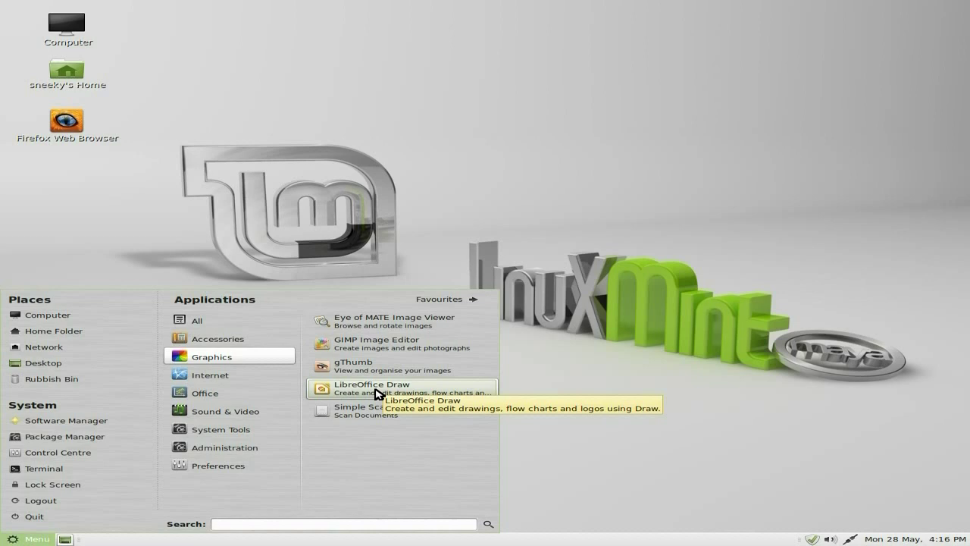
mouse_move(218, 377)
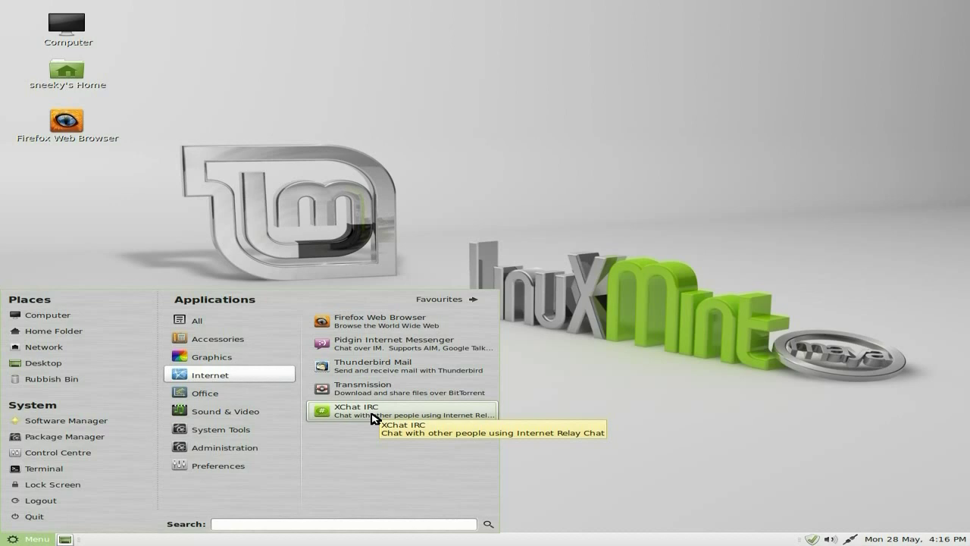
mouse_move(240, 396)
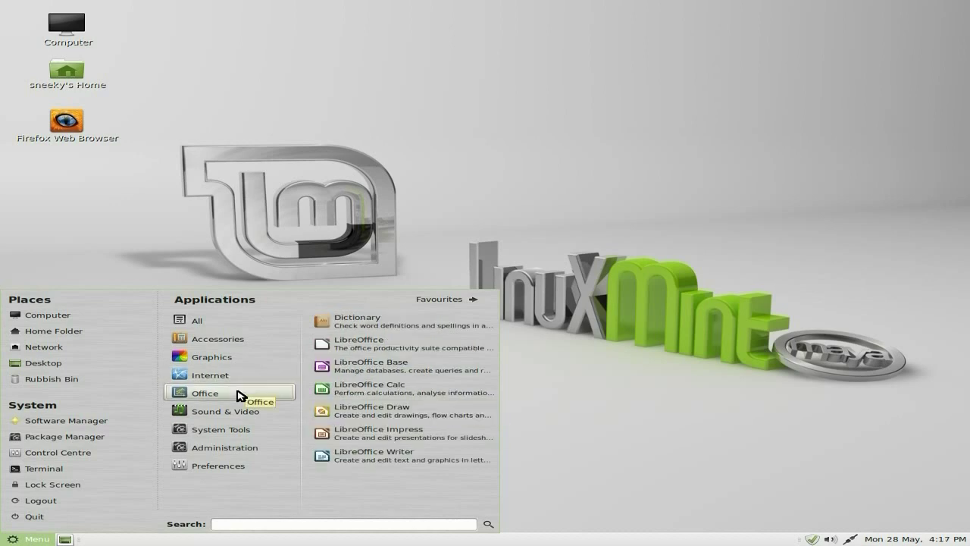
mouse_move(234, 414)
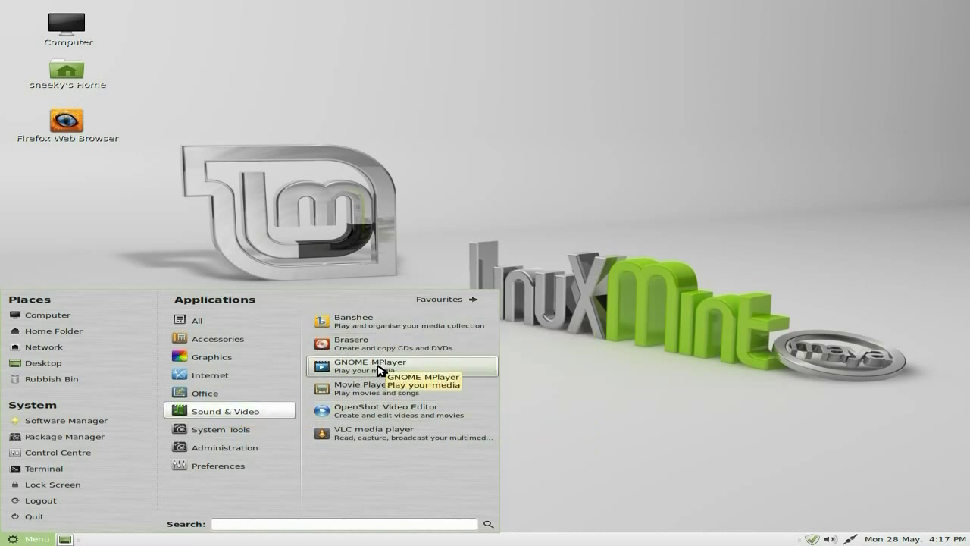
click(377, 411)
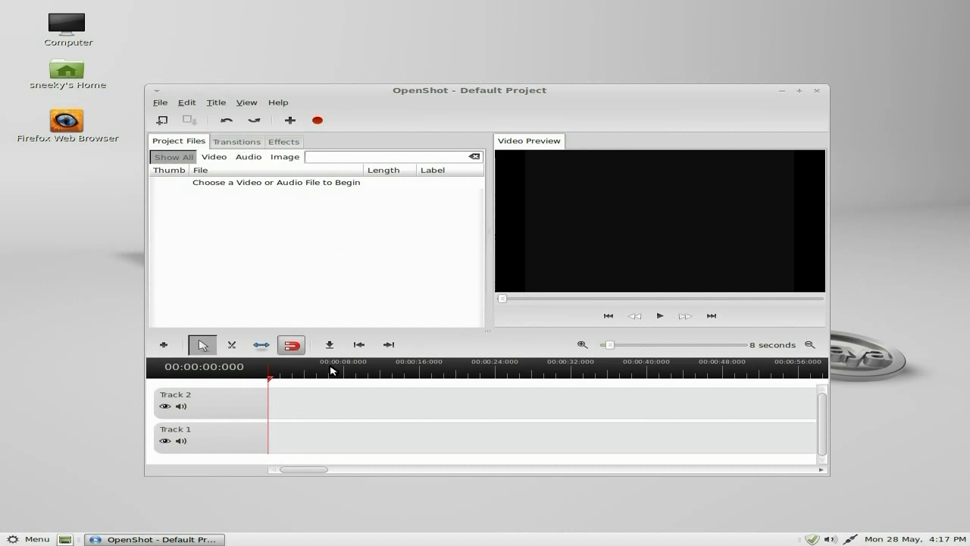
Step: View OpenShot's Help > About information for version 1.4.0, then close the dialog and the editor
click(277, 102)
click(308, 165)
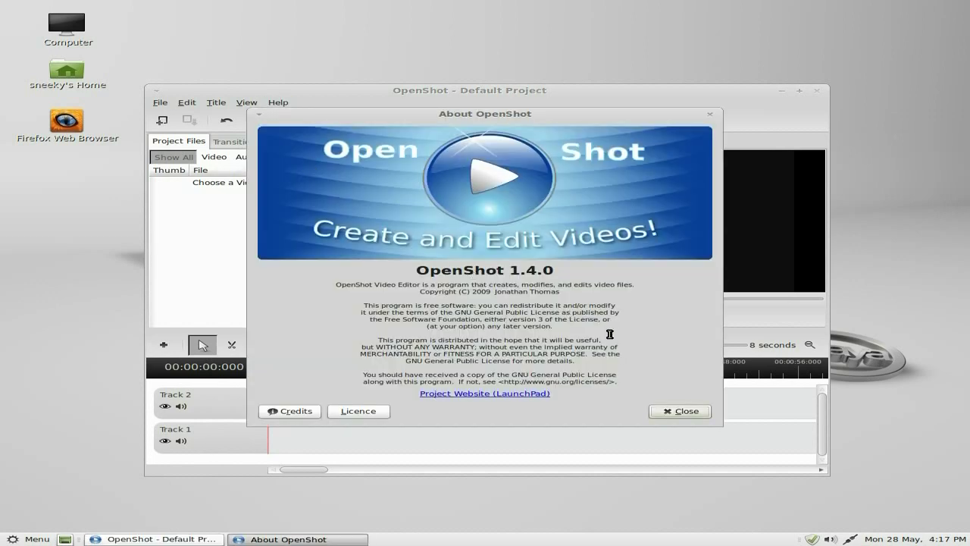
click(677, 411)
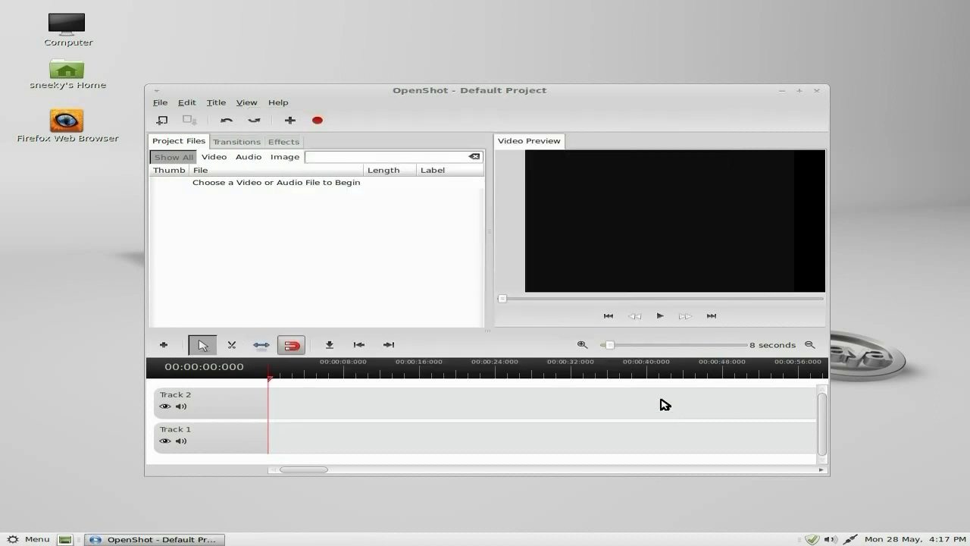
click(819, 95)
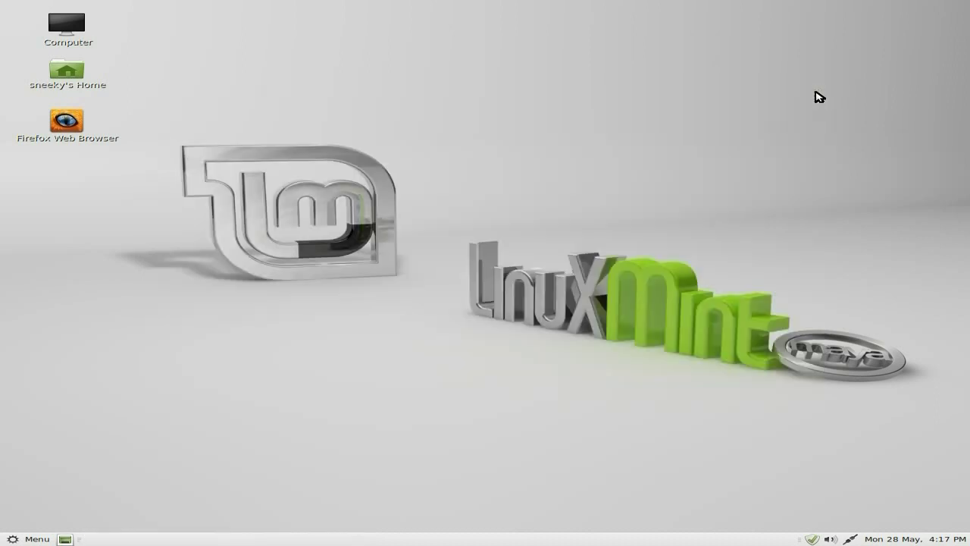
click(36, 539)
Step: Browse the System Tools, Administration and Preferences menu lists and open the Welcome Screen
click(232, 434)
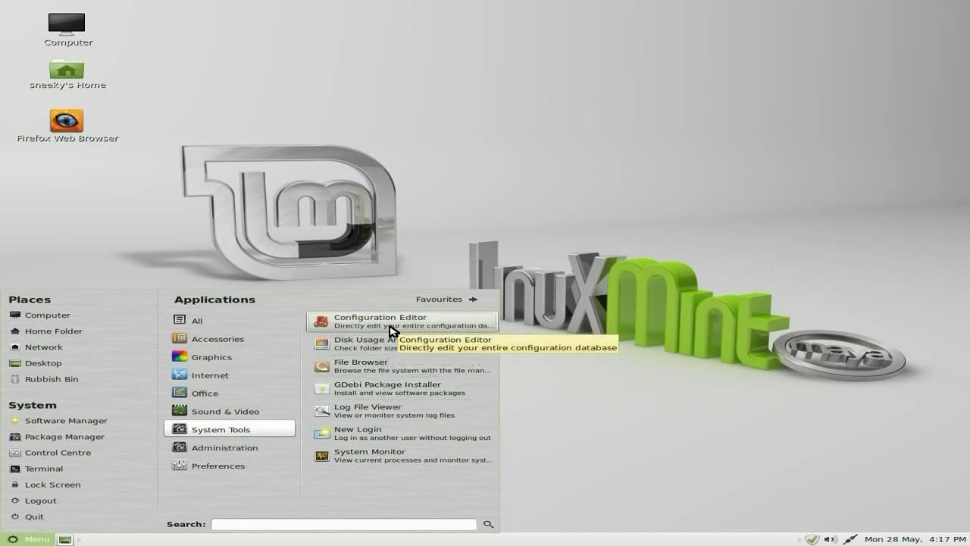
mouse_move(254, 448)
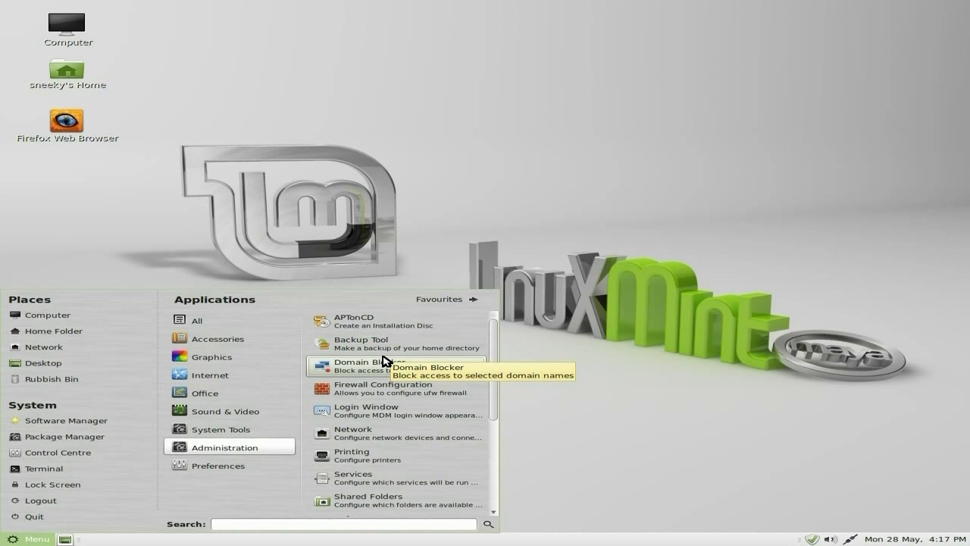
scroll(393, 409, down, 5)
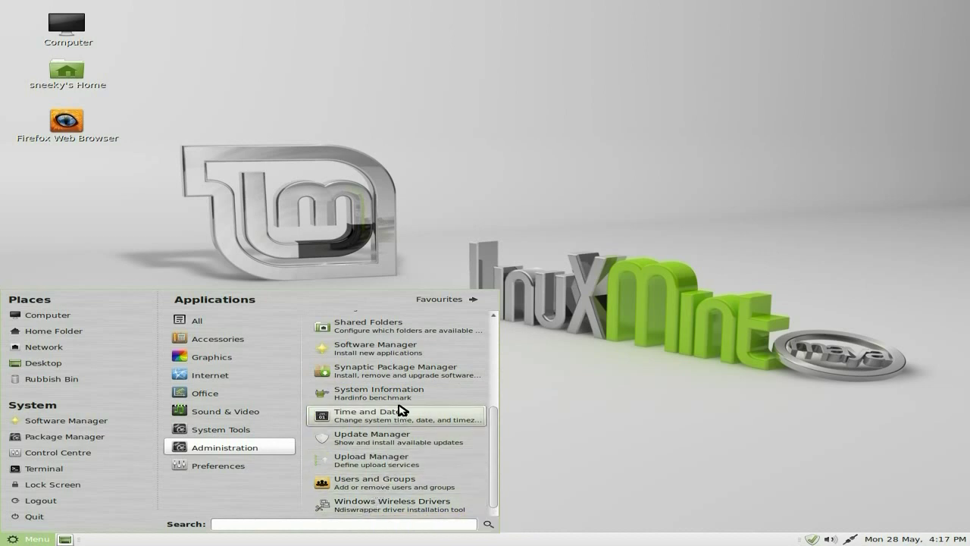
scroll(425, 391, up, 3)
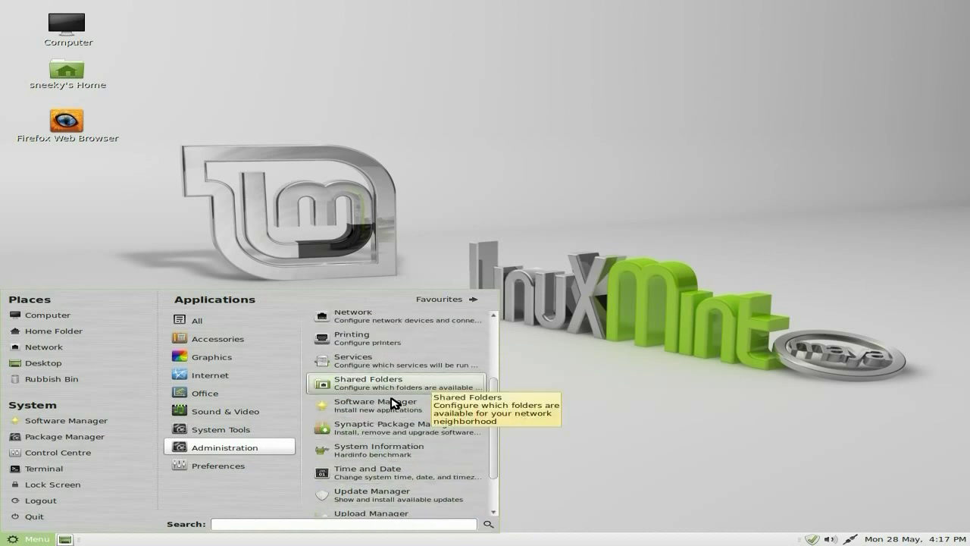
click(243, 468)
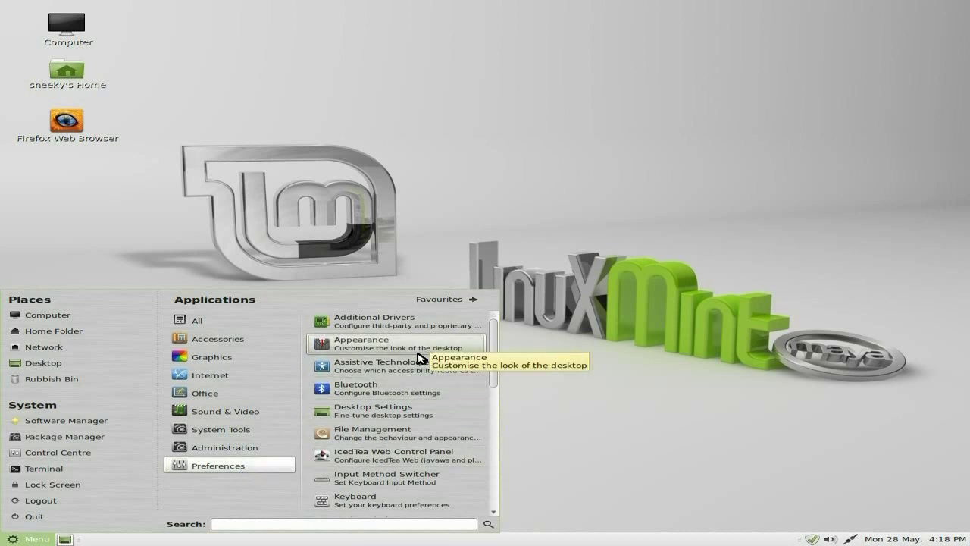
scroll(426, 387, down, 2)
scroll(426, 387, down, 5)
scroll(426, 387, down, 9)
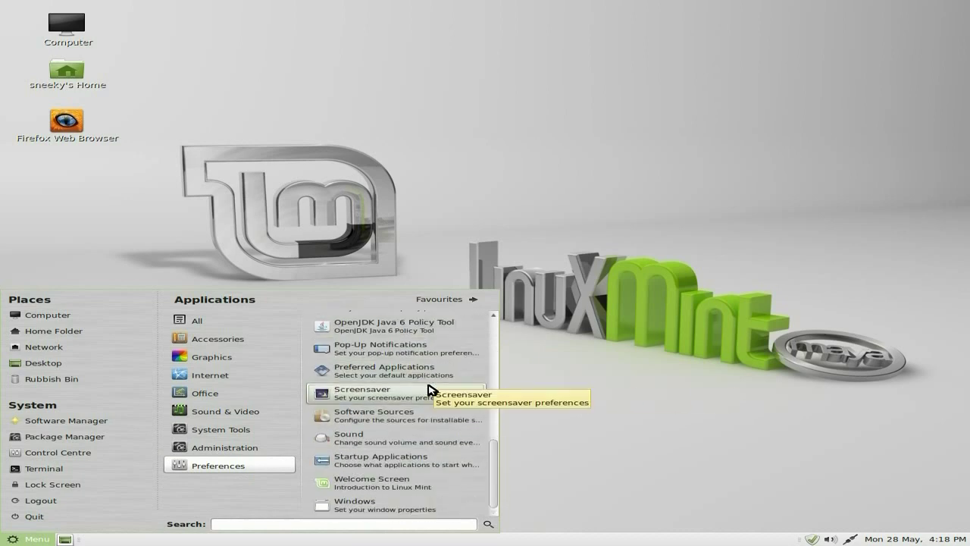
click(366, 486)
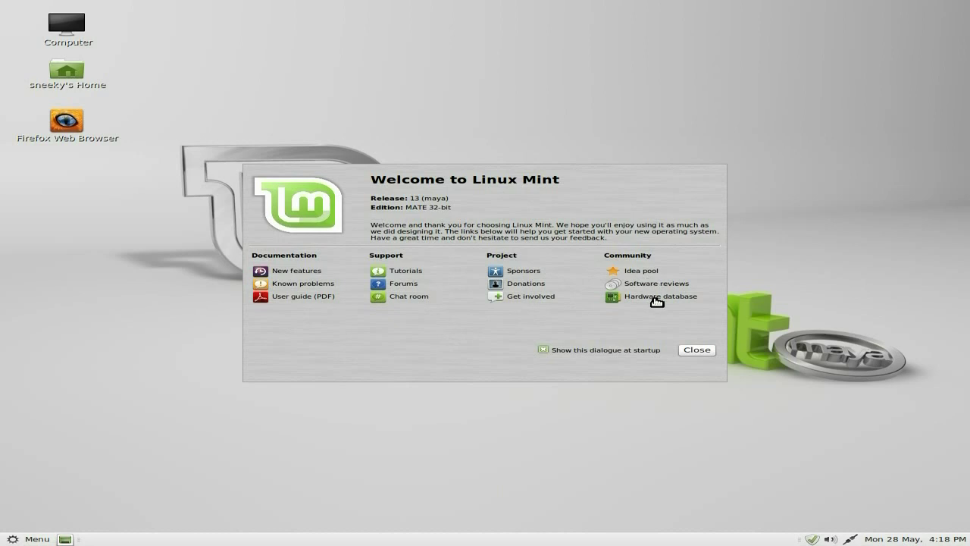
Step: Follow the Welcome Screen's Sponsors link under Project to load linuxmint.com in Firefox
click(523, 273)
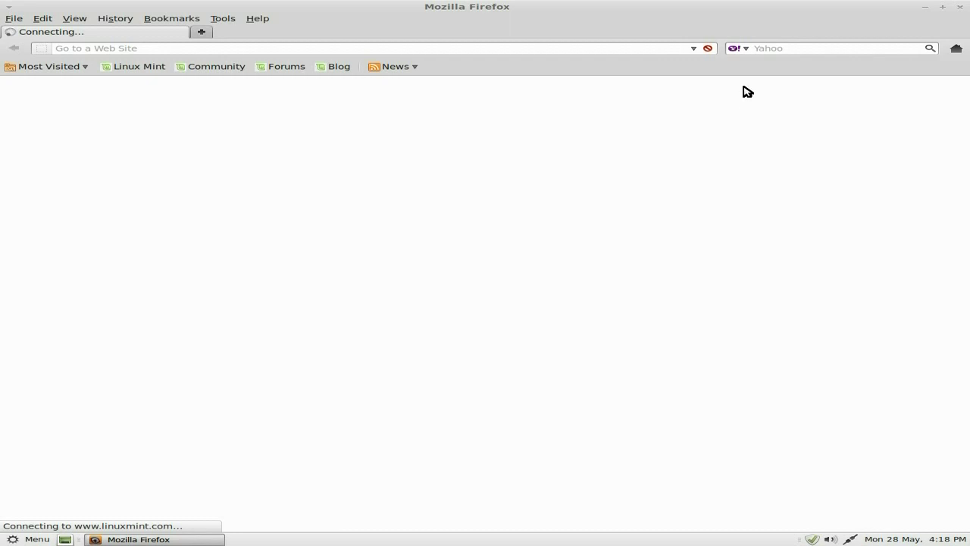
Step: Check Firefox's search-engine list and scroll through the Linux Mint home page
click(745, 49)
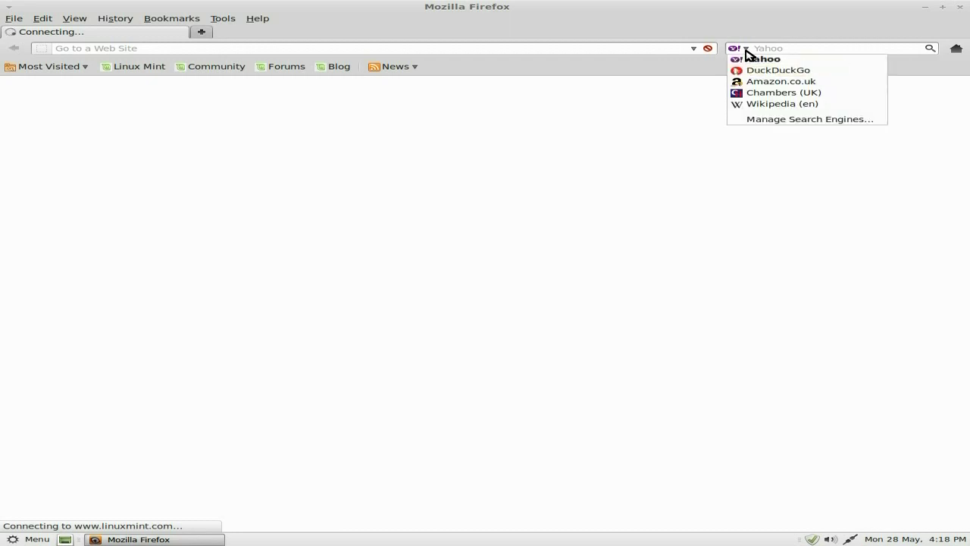
click(599, 109)
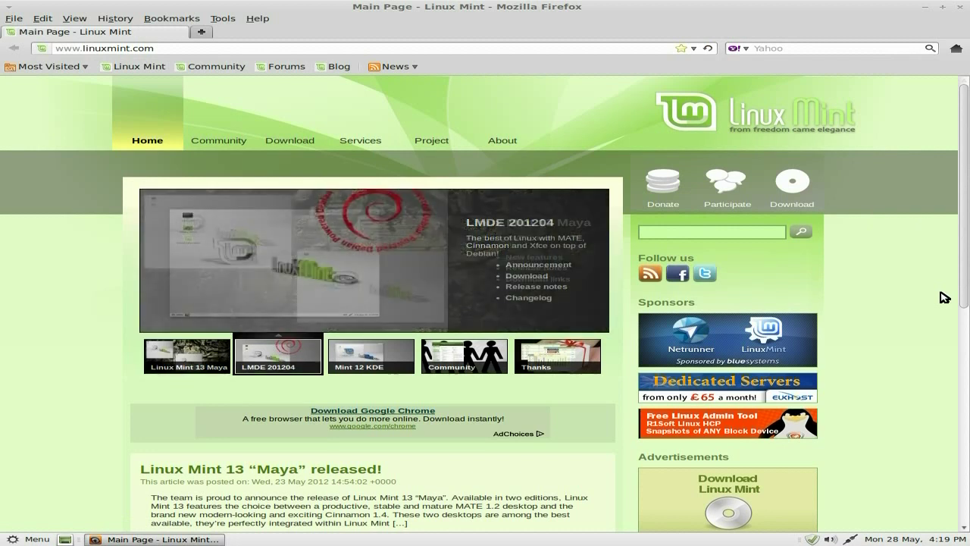
scroll(944, 297, down, 2)
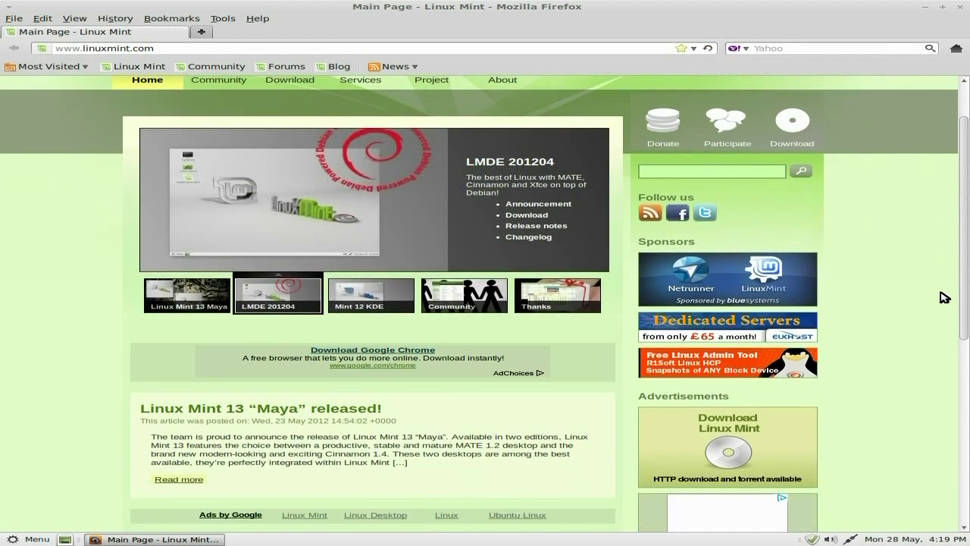
scroll(944, 297, down, 4)
scroll(946, 297, up, 6)
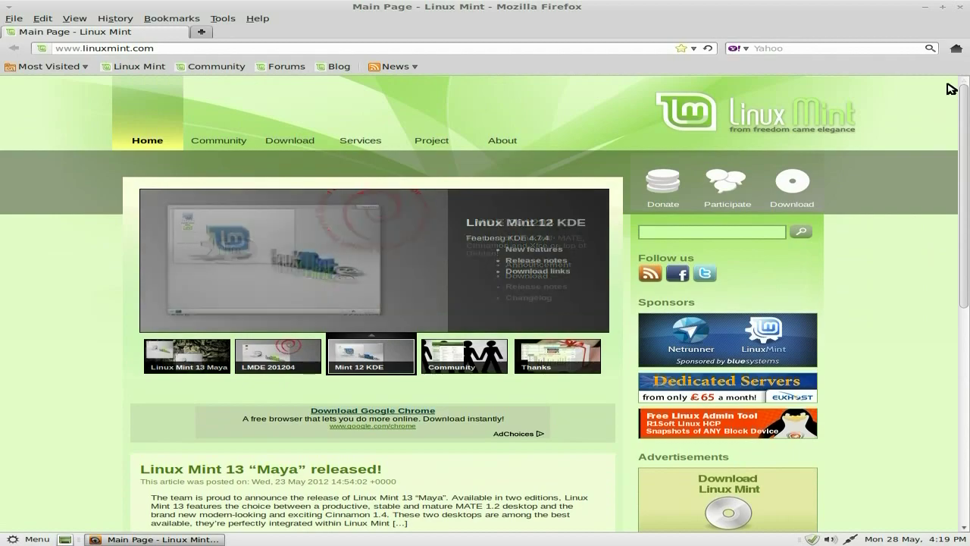
Step: Close Firefox and the Welcome to Linux Mint dialog, then reopen the main menu
click(962, 6)
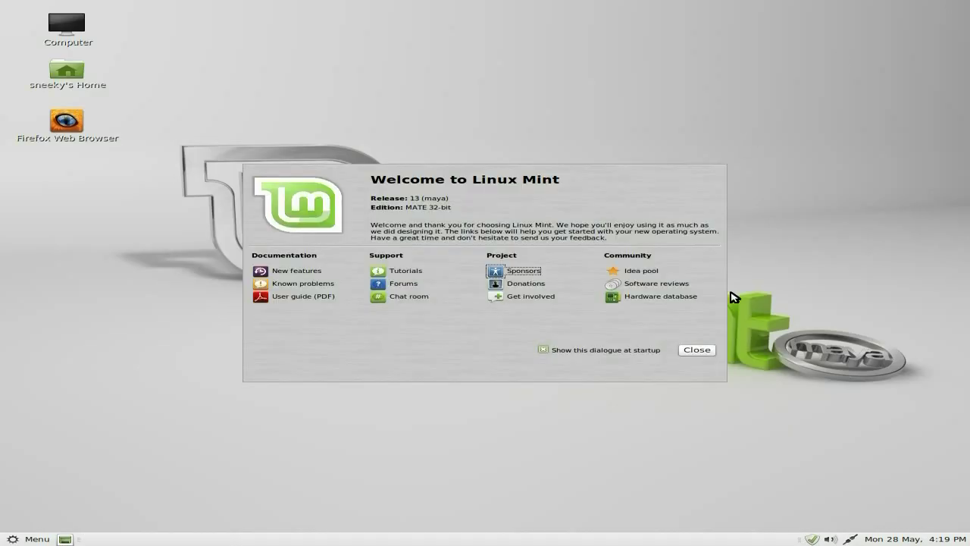
click(696, 351)
click(31, 539)
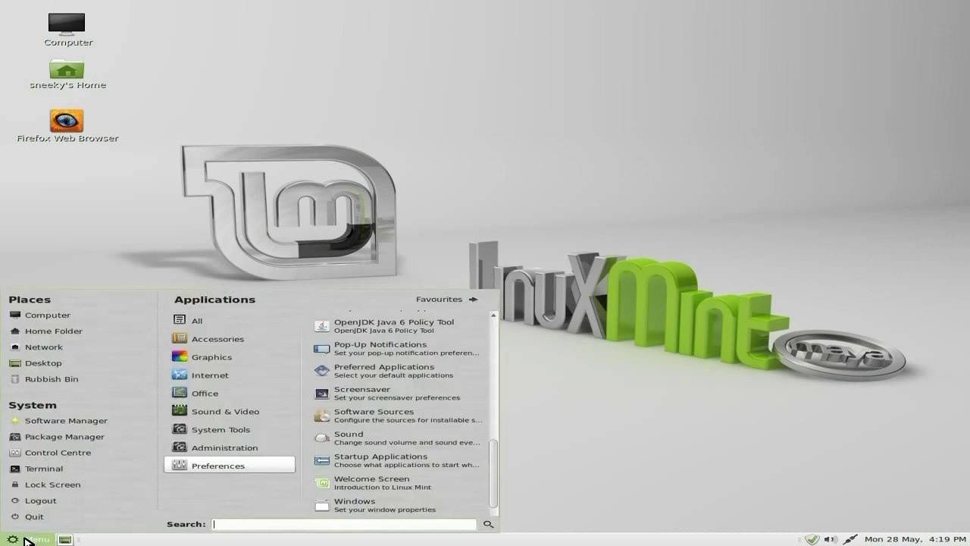
Step: View the installed openshot package under Sound and video in a maximized Software Manager, then close it
click(72, 425)
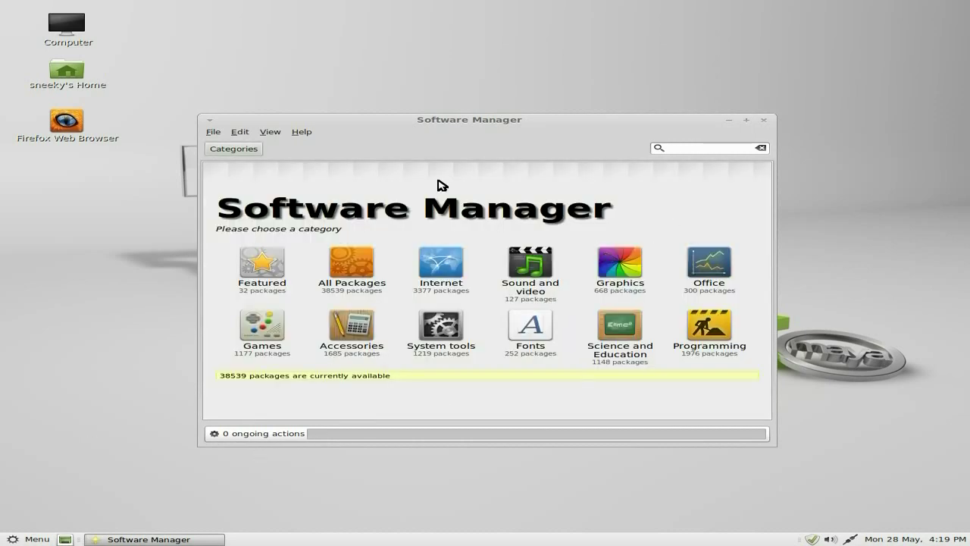
click(535, 264)
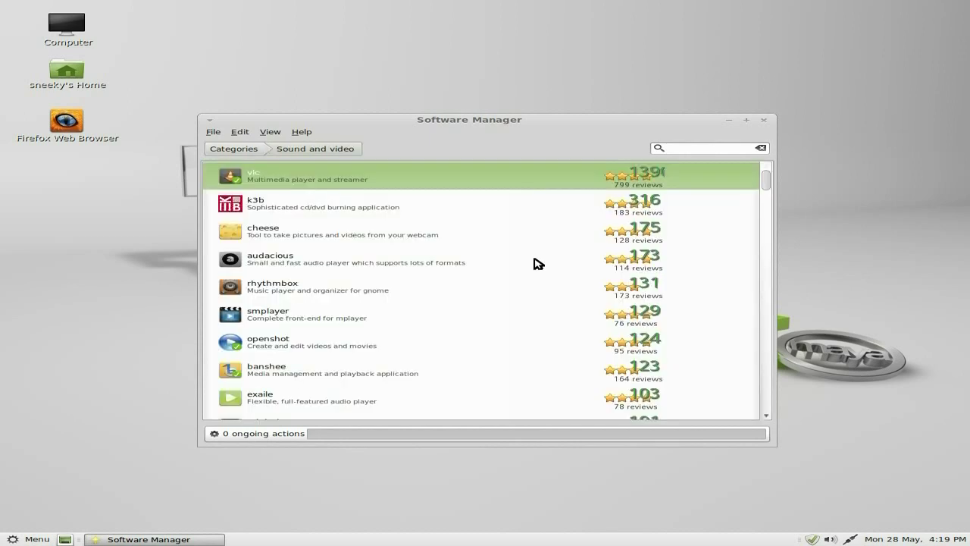
click(317, 345)
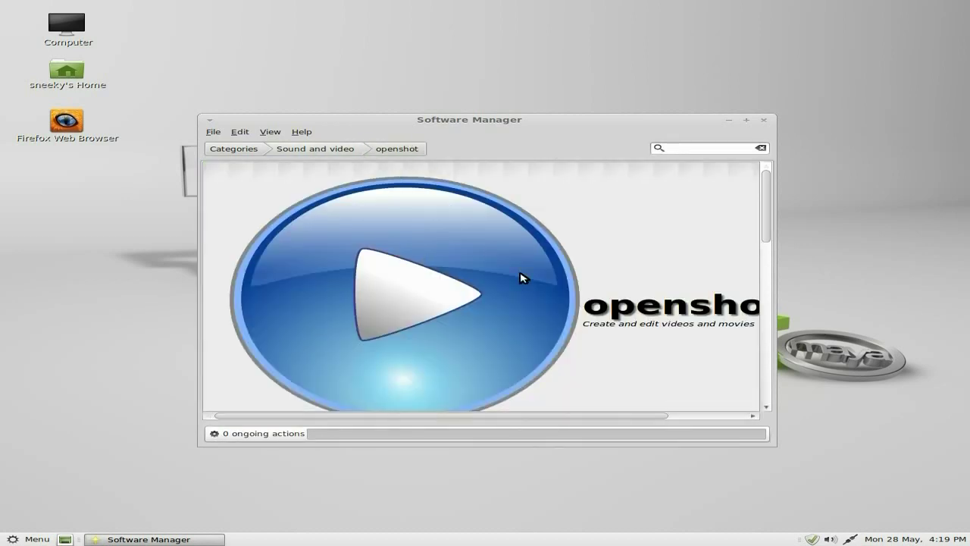
click(747, 120)
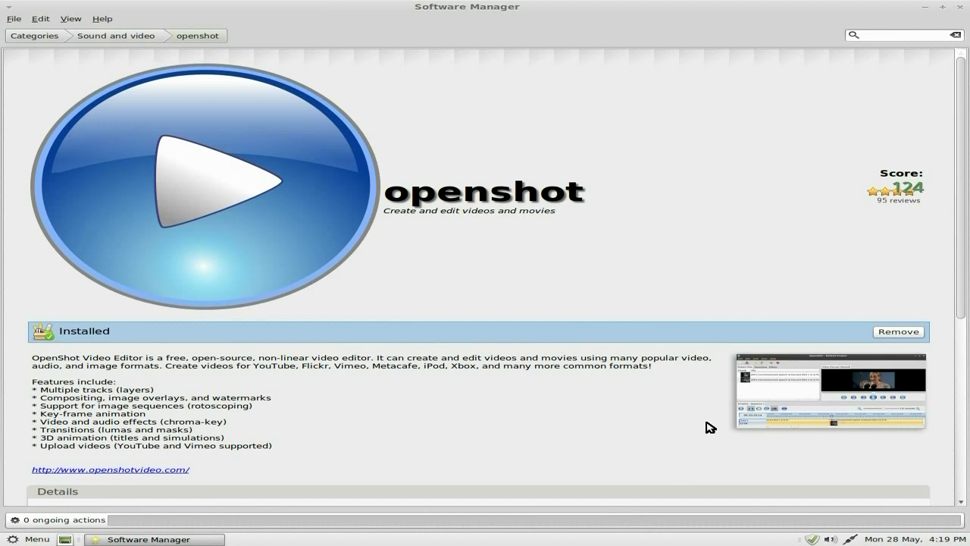
click(962, 11)
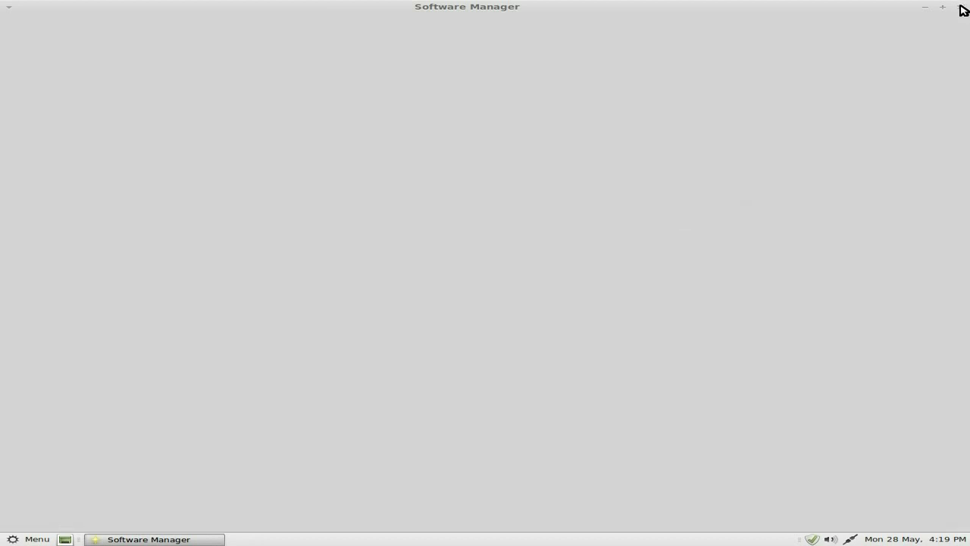